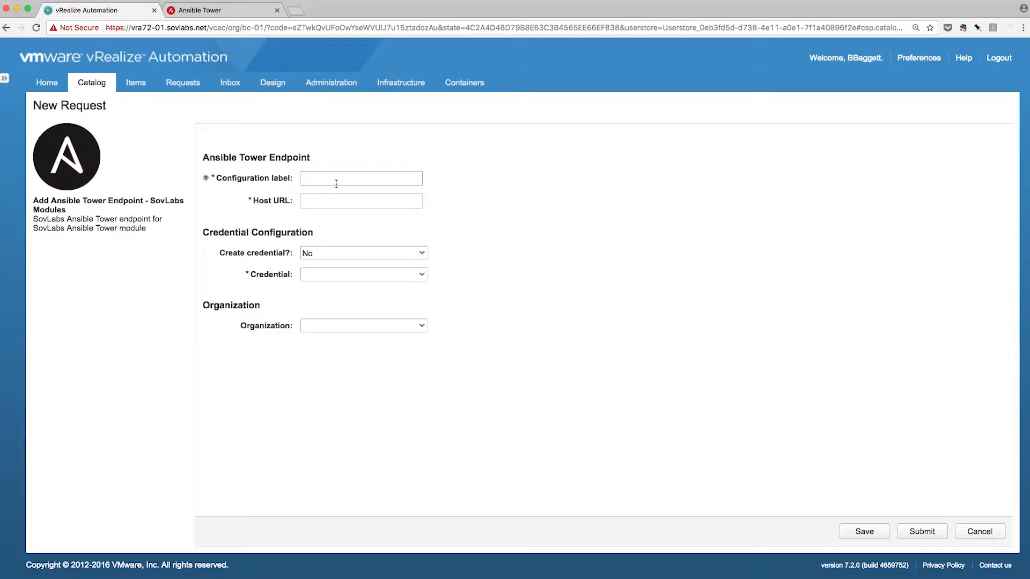
Step: Paste the endpoint's configuration label and set the host URL to ansible31.sovlabs.net
text(my_new_ansible_tower_endpoint)
key(Tab)
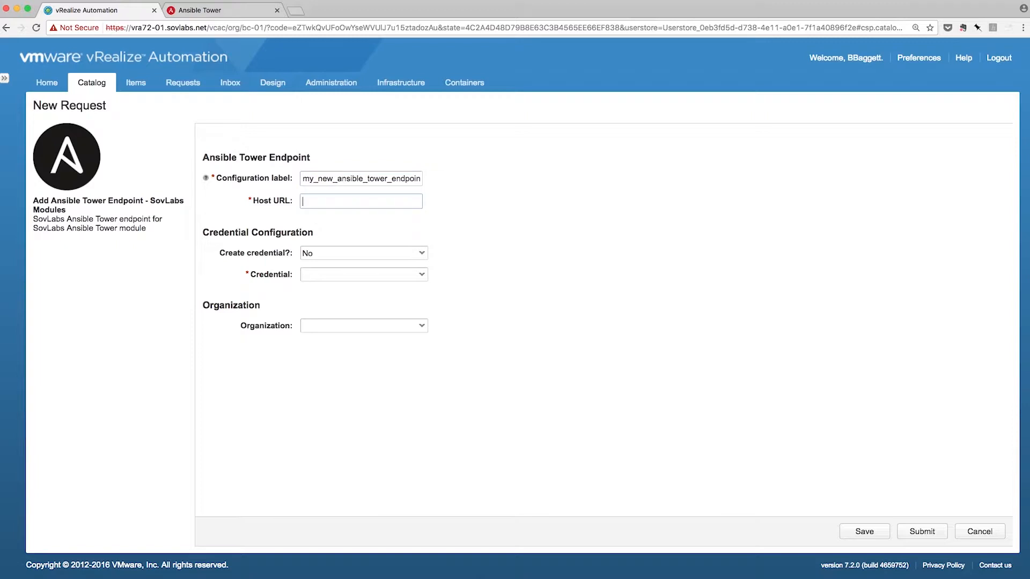
text(ansible31.sovlabs.net)
click(364, 262)
Step: Create a new credential named demo_credential with its username and password
click(364, 263)
click(366, 278)
click(356, 297)
text(admin)
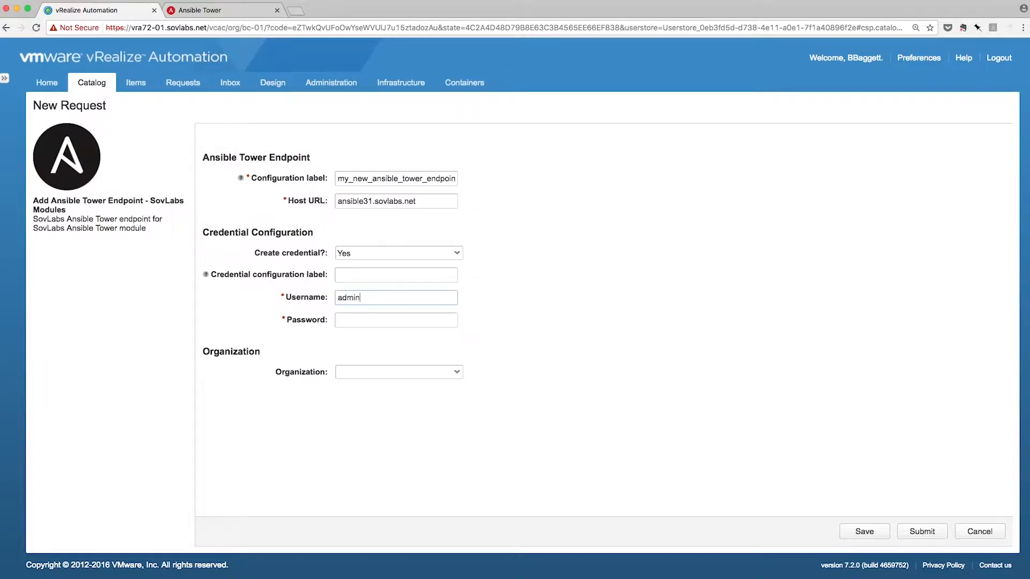
key(Tab)
text(•••••••••)
click(348, 276)
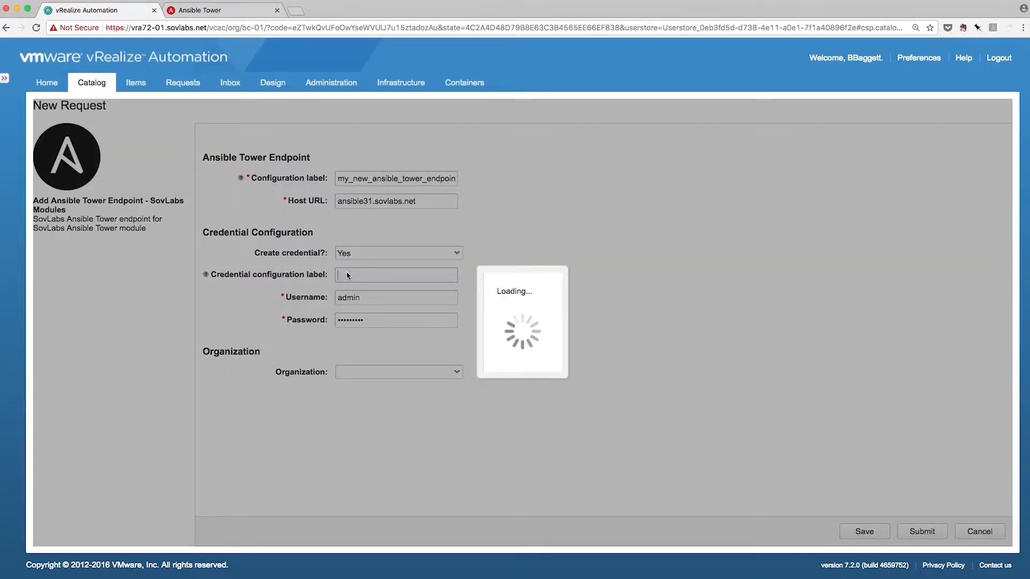
text(demo)
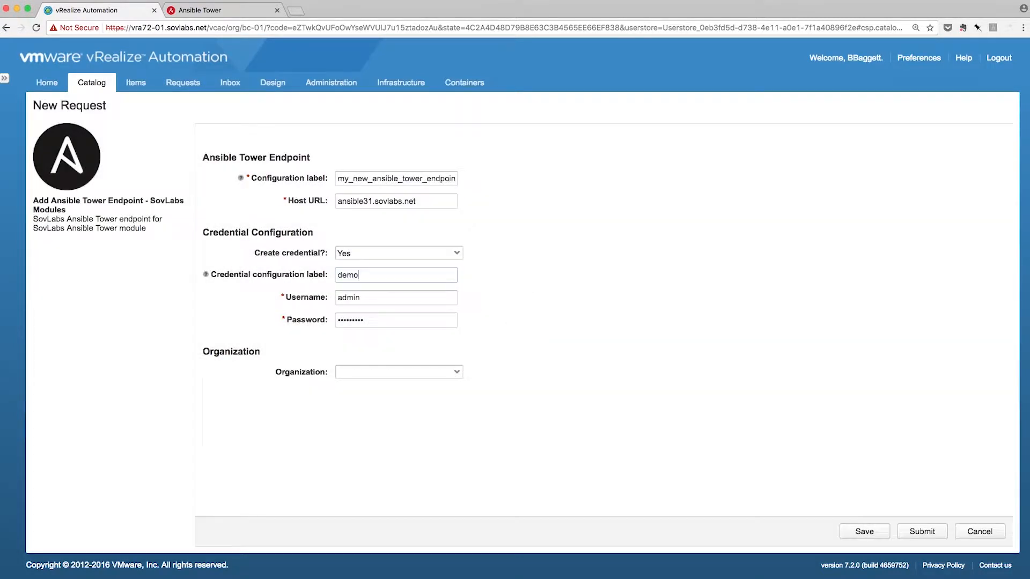
text(_credential)
Step: Assign the Default organization and submit the endpoint request
click(373, 374)
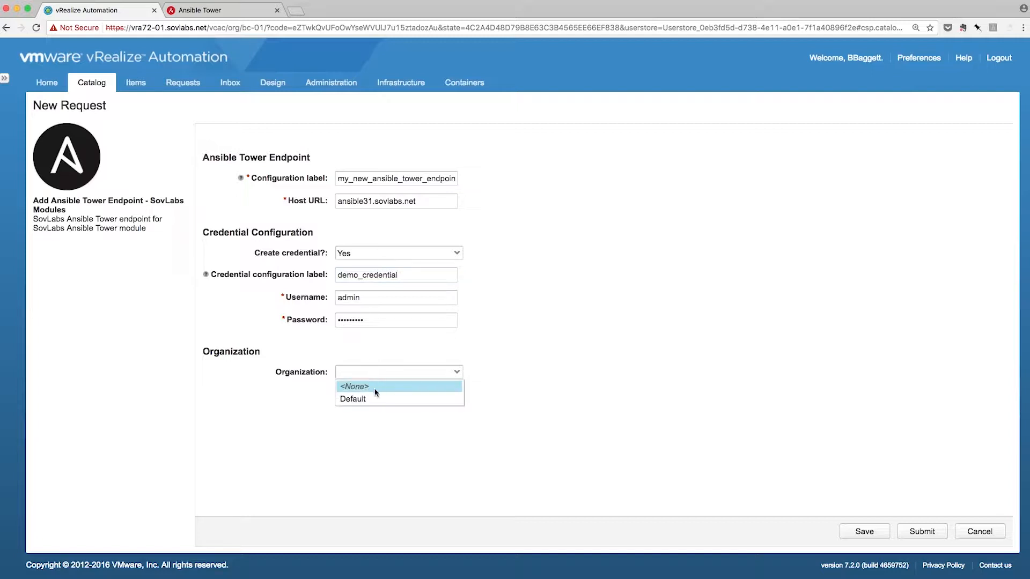
click(376, 400)
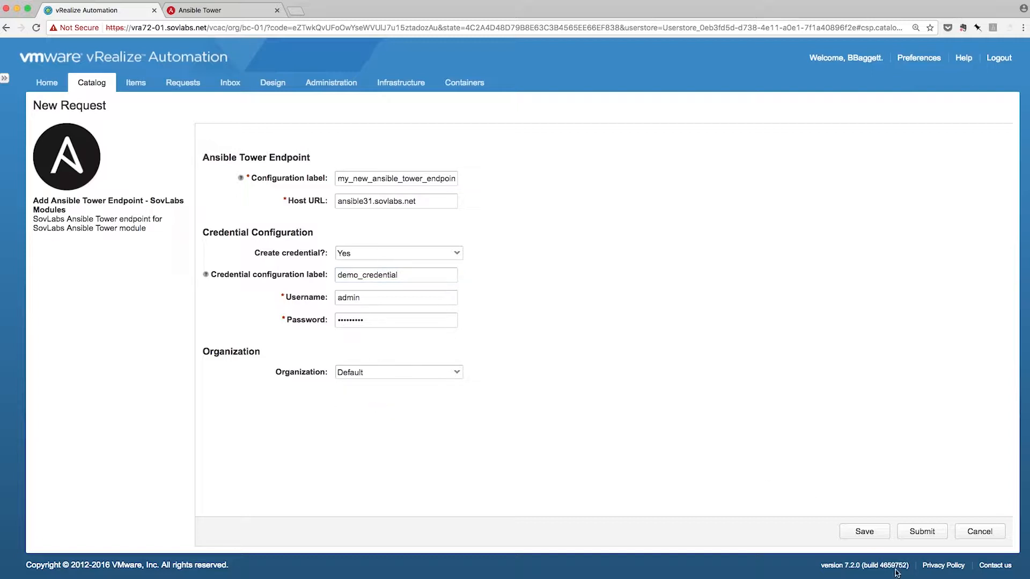
click(922, 532)
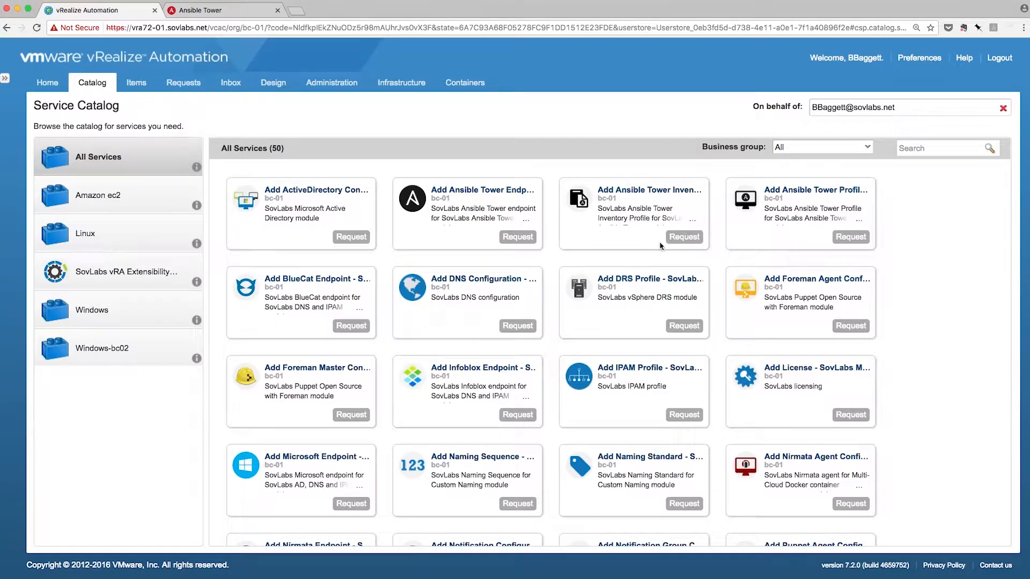
Step: Request an Ansible Tower inventory profile labelled my_new_inventory_profile using endpoint my_new_ansible_tower_endpoint
click(680, 236)
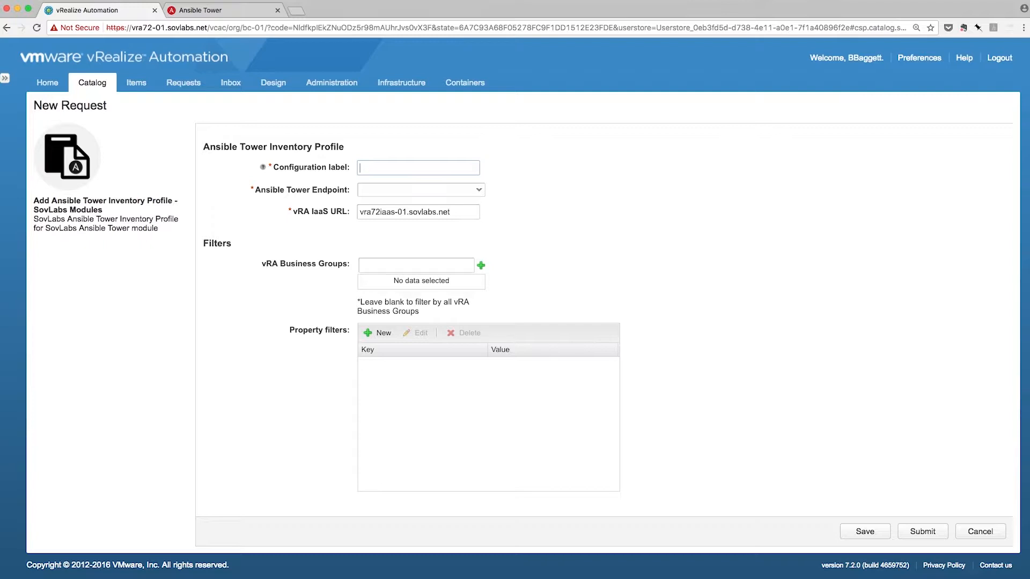
text(my_new_inventory_profile)
key(Tab)
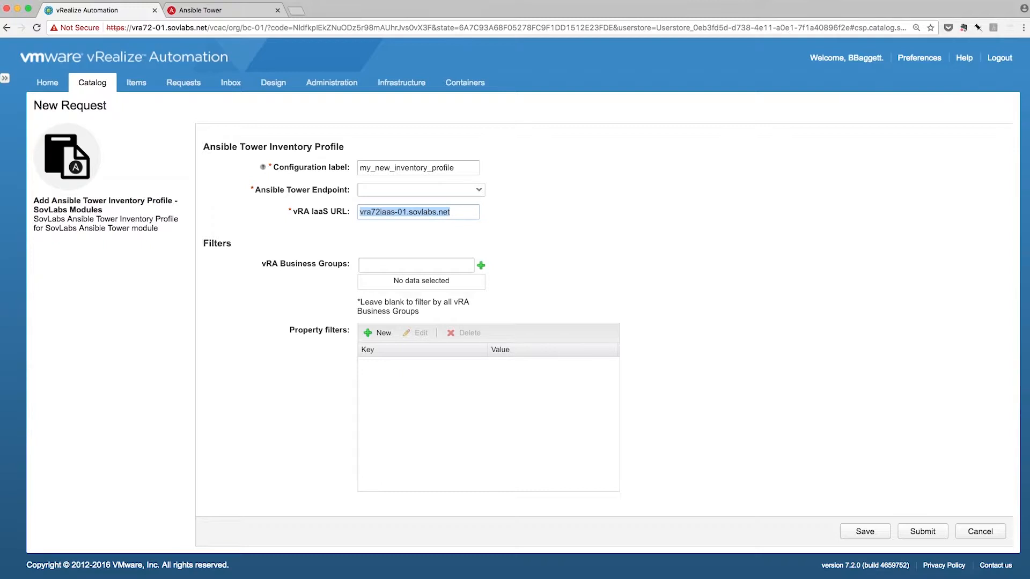
click(436, 194)
click(441, 218)
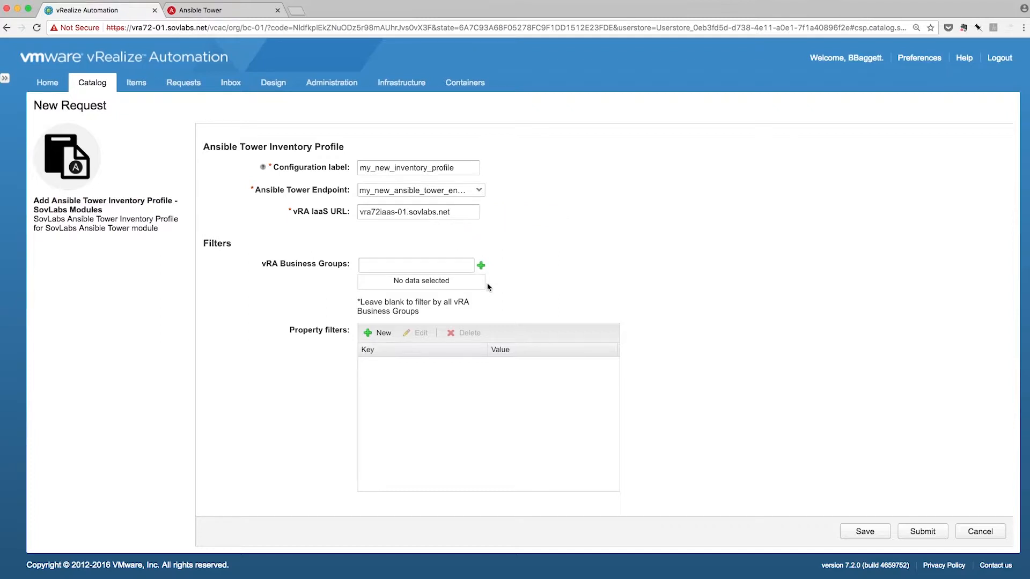
scroll(487, 287, down, 3)
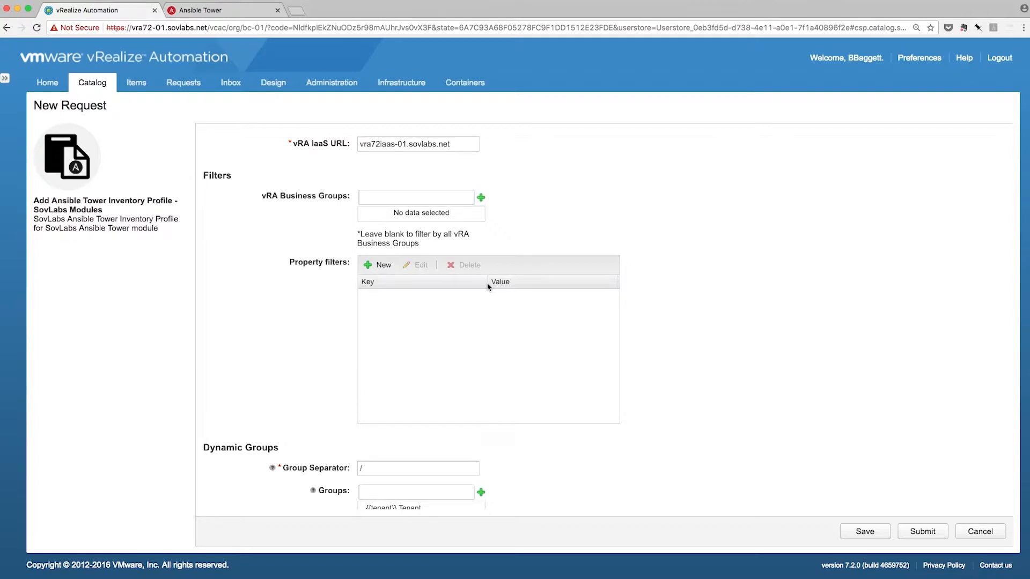
scroll(414, 324, up, 1)
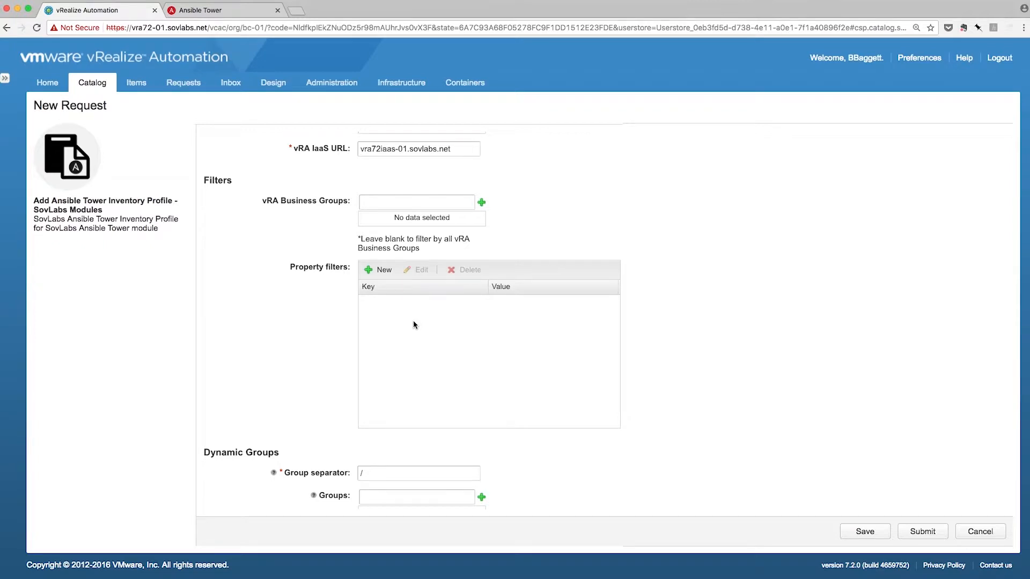
scroll(414, 324, down, 5)
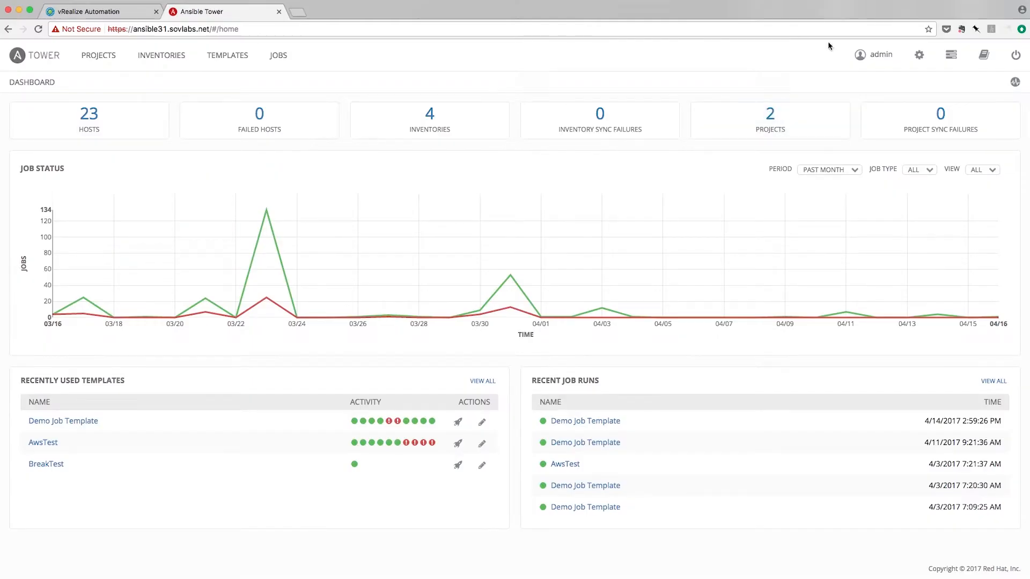
Step: Save custom inventory script 'My Demo Inventory Script' containing the pasted vRA Python script
click(919, 55)
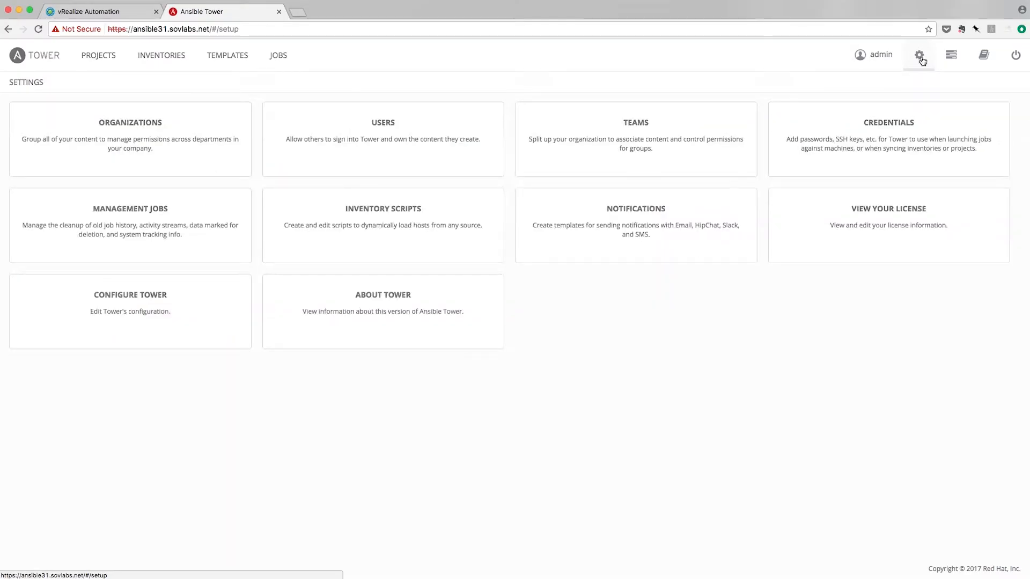
click(401, 212)
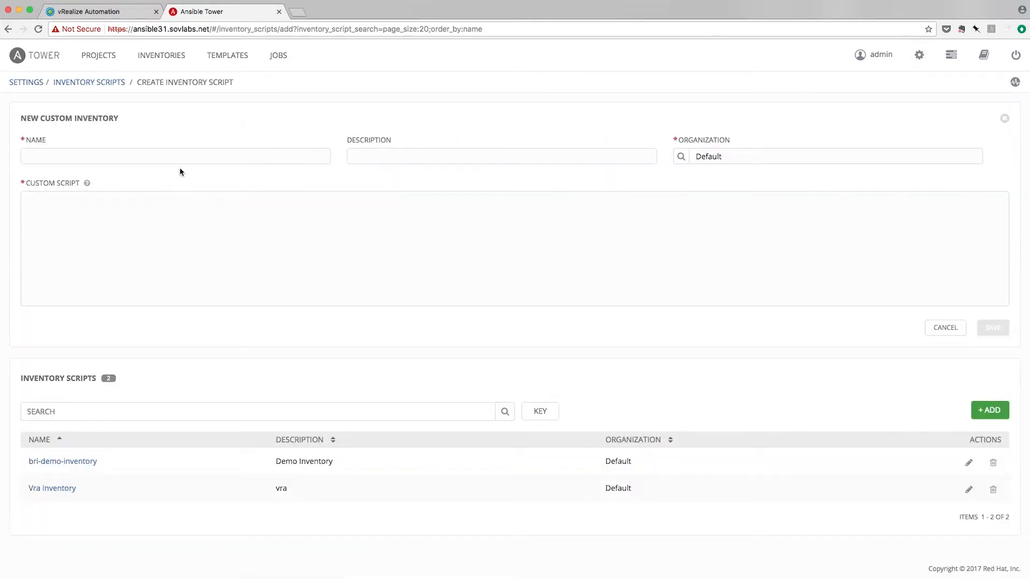
click(181, 155)
text(My Demo In)
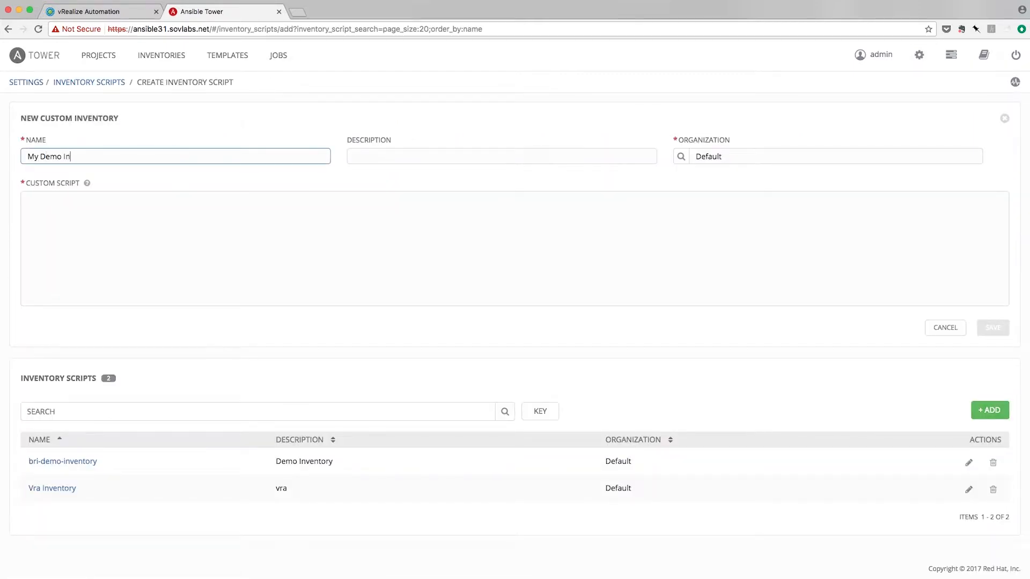
text(ventory Script)
key(ctrl+v)
click(997, 332)
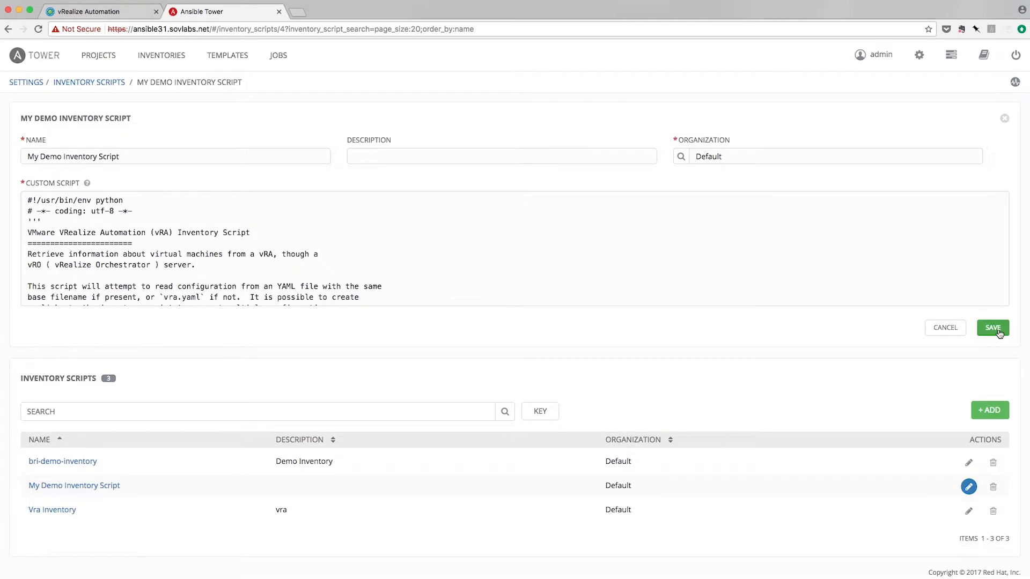
click(175, 54)
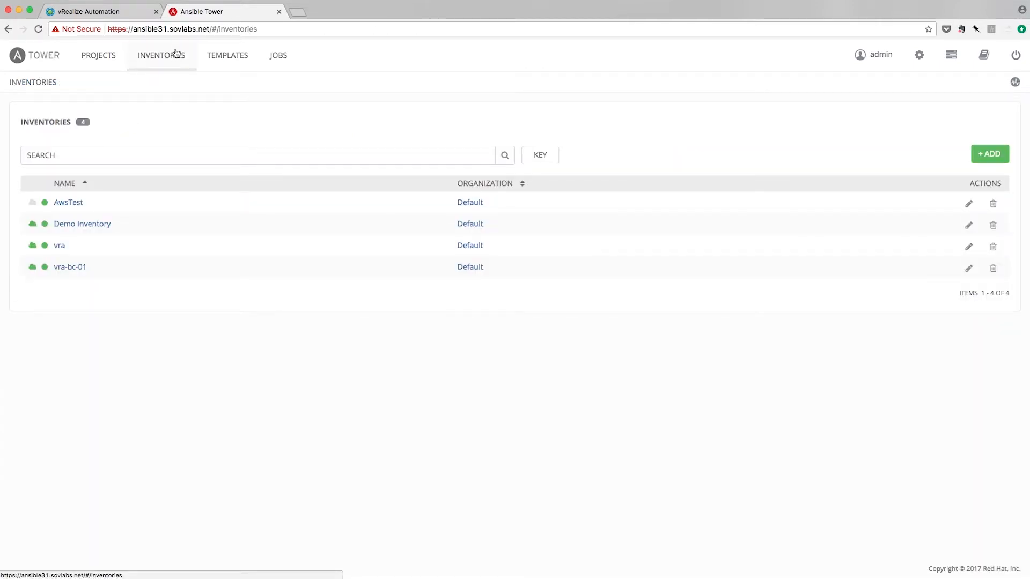
Step: Create and save a new inventory named 'My Demo Inventory'
click(990, 154)
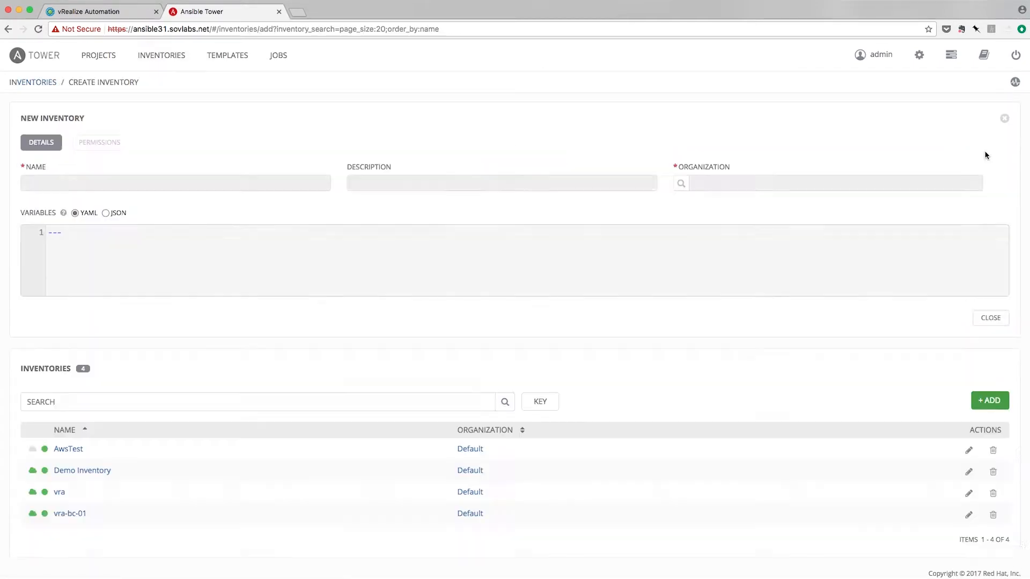
text(My Demo )
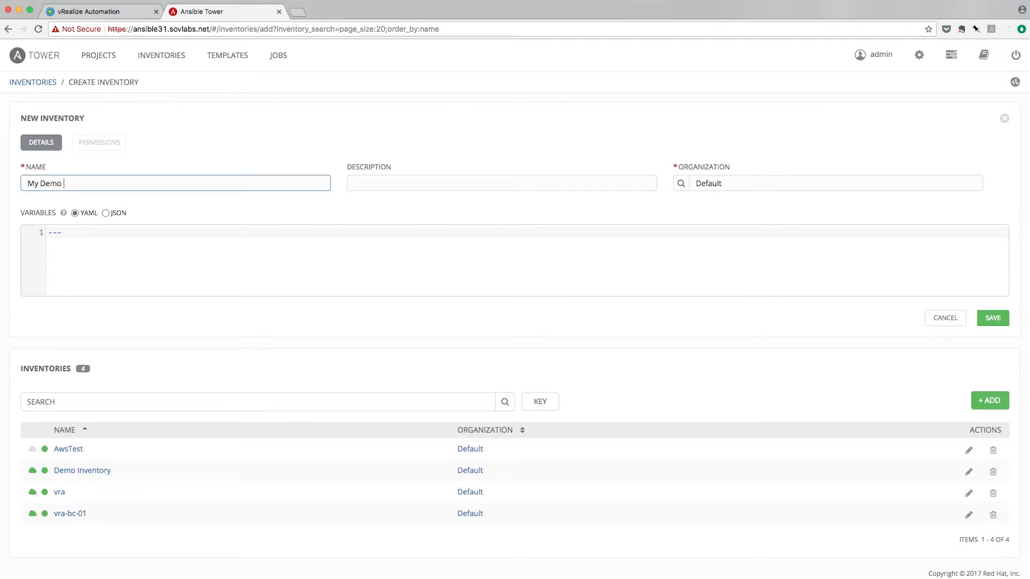
text(Inventory)
click(993, 317)
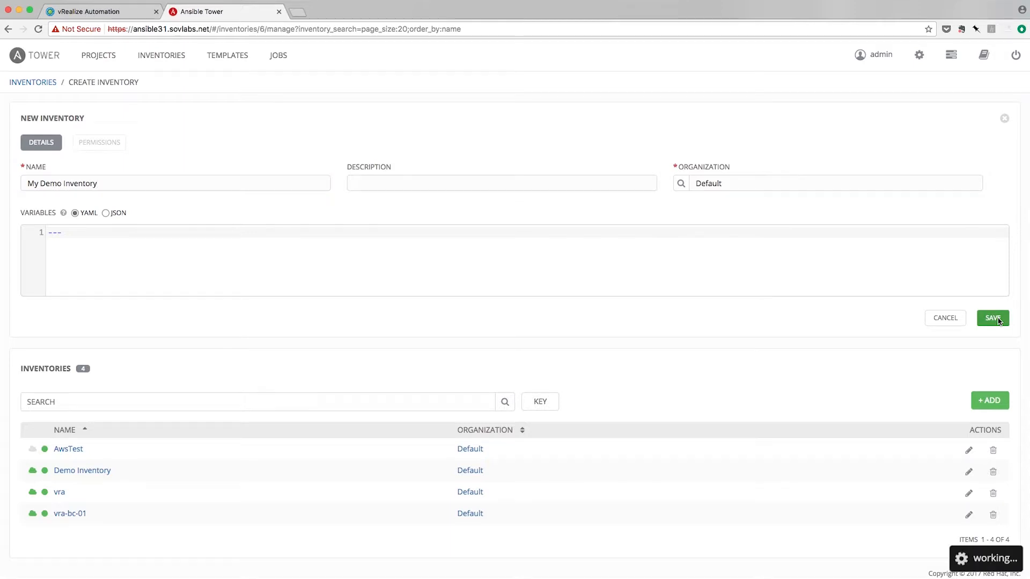
Step: Add group 'My Demo Inventory Group' sourced from My Demo Inventory Script, with overwrite, overwrite-variables and update-on-launch enabled
click(474, 127)
text(My Demo Inventory Group)
click(767, 188)
click(755, 297)
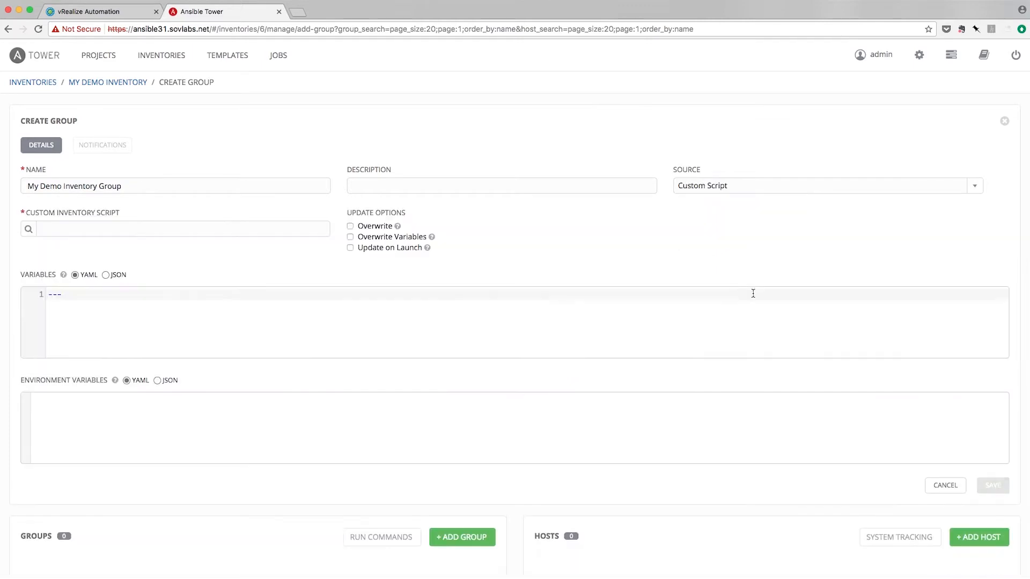
click(28, 229)
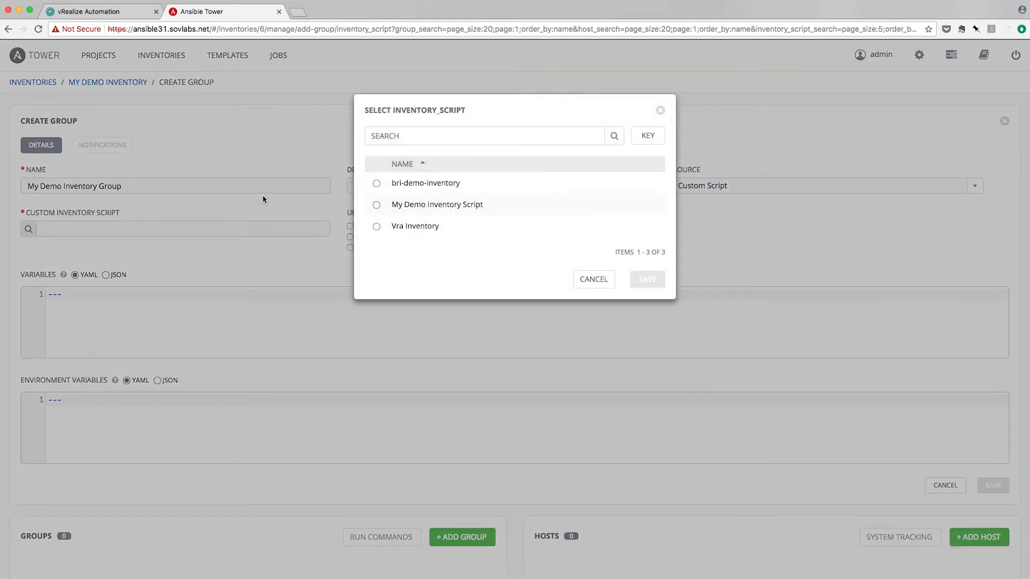
click(464, 204)
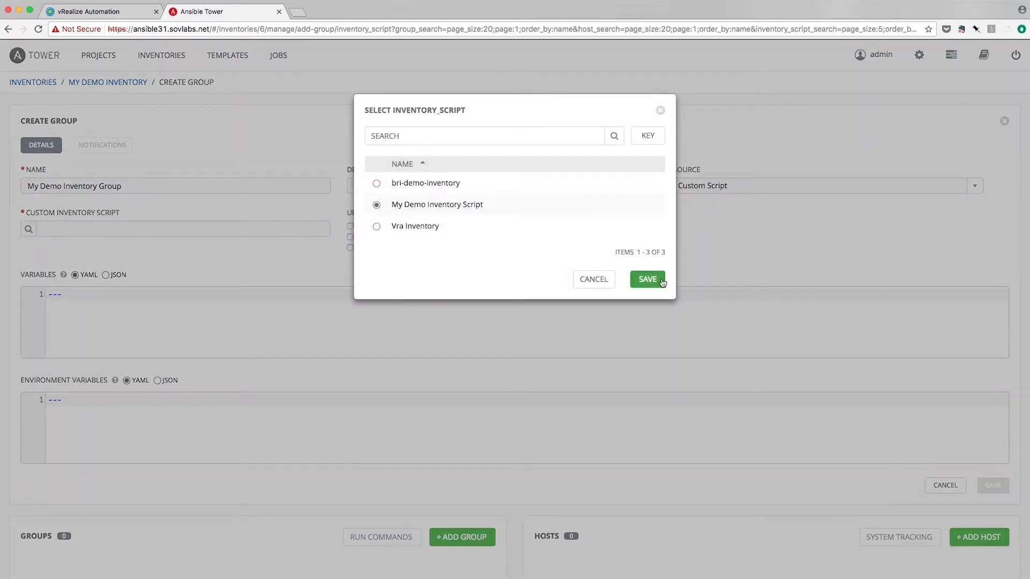
click(663, 279)
click(350, 226)
click(349, 237)
click(350, 249)
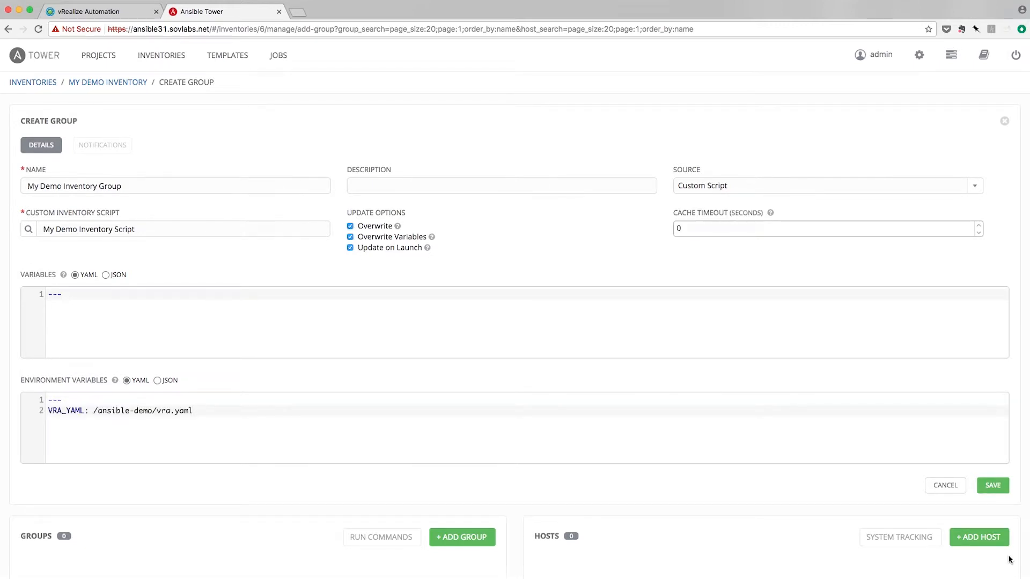
click(1002, 486)
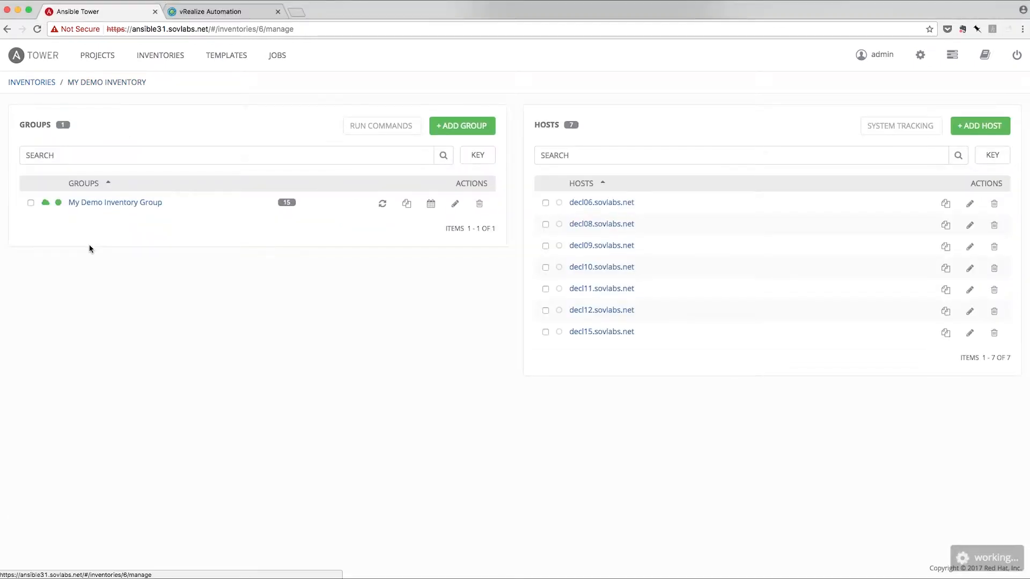
Step: Open host decl15.sovlabs.net in My Demo Inventory Group and review its imported vRA variables
click(106, 203)
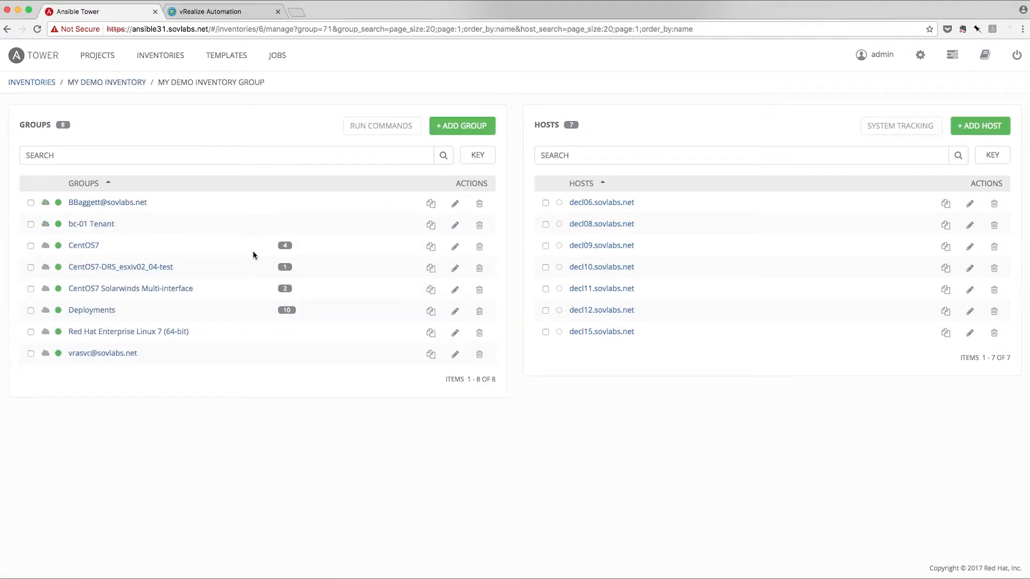
click(102, 311)
click(594, 333)
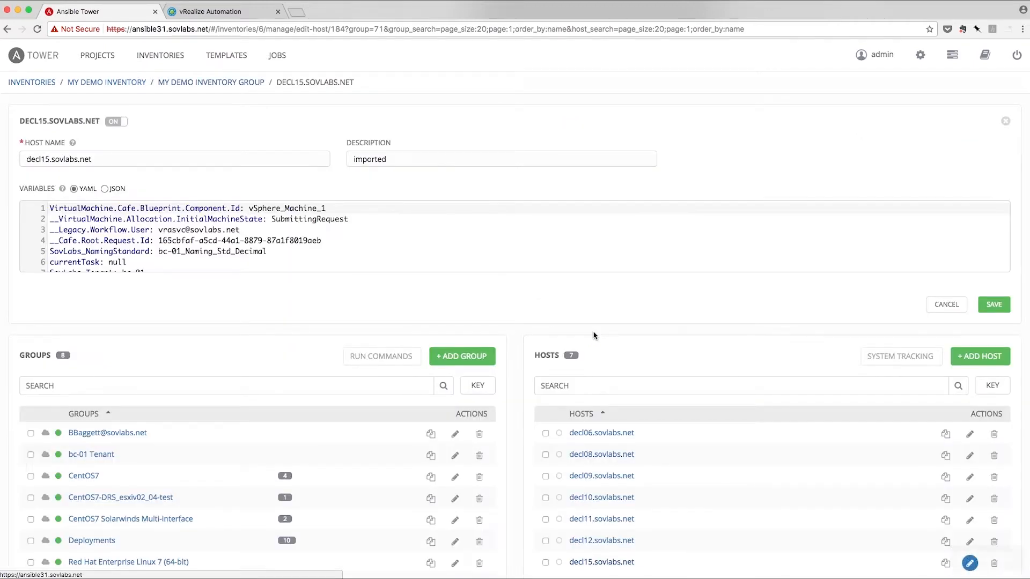
scroll(218, 247, down, 5)
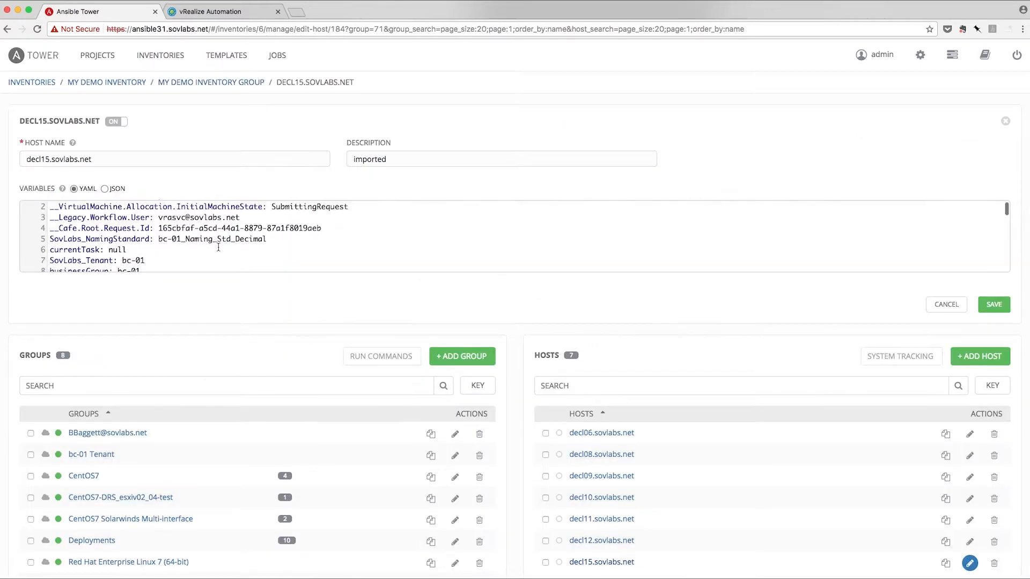
scroll(219, 246, down, 5)
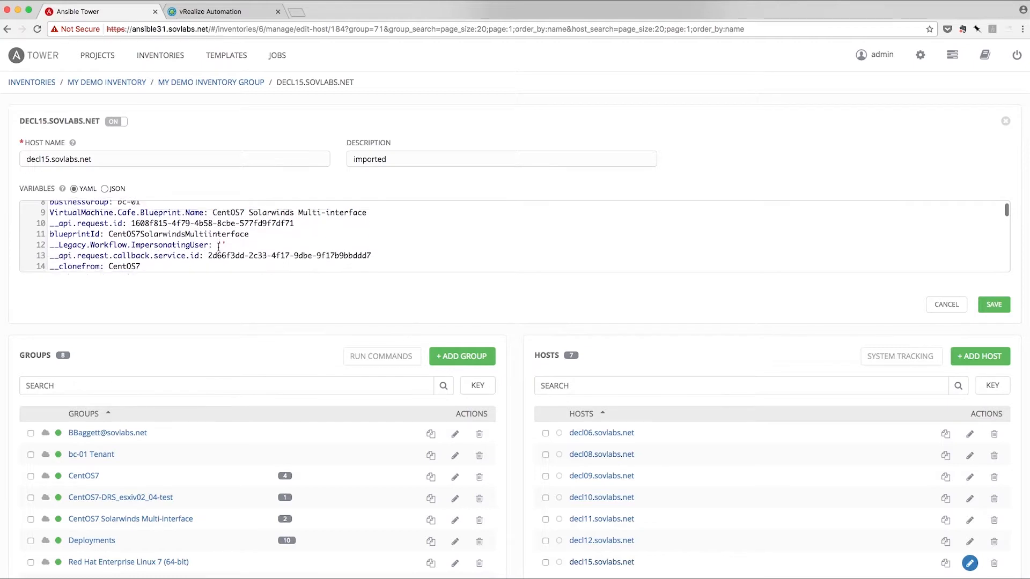
scroll(218, 247, down, 4)
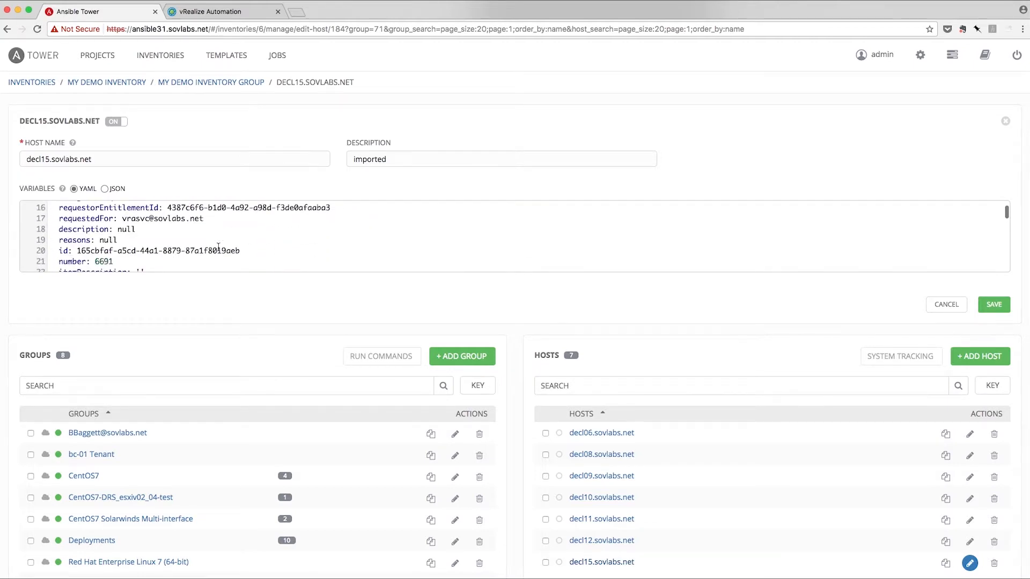
scroll(219, 247, down, 3)
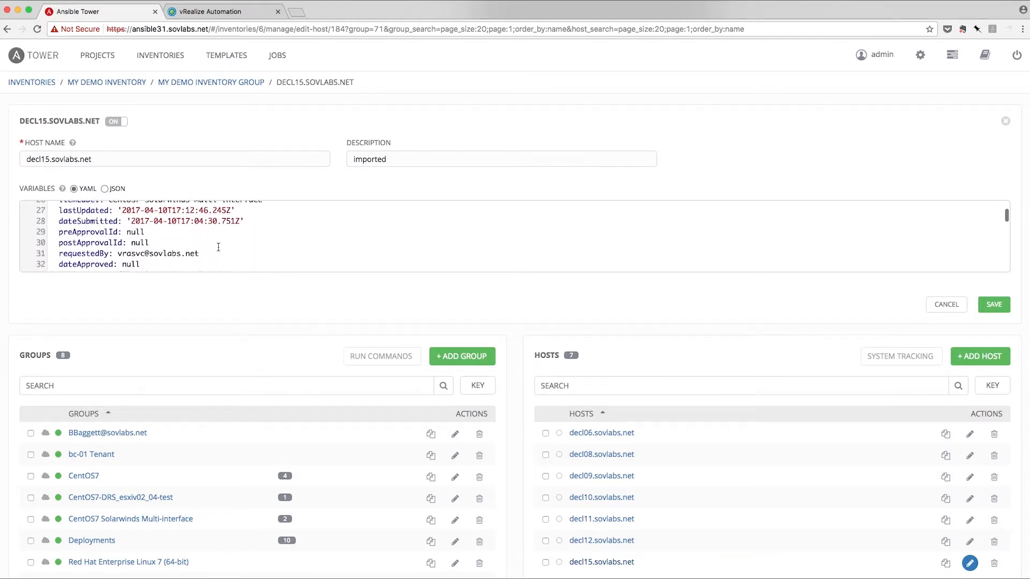
scroll(218, 247, down, 6)
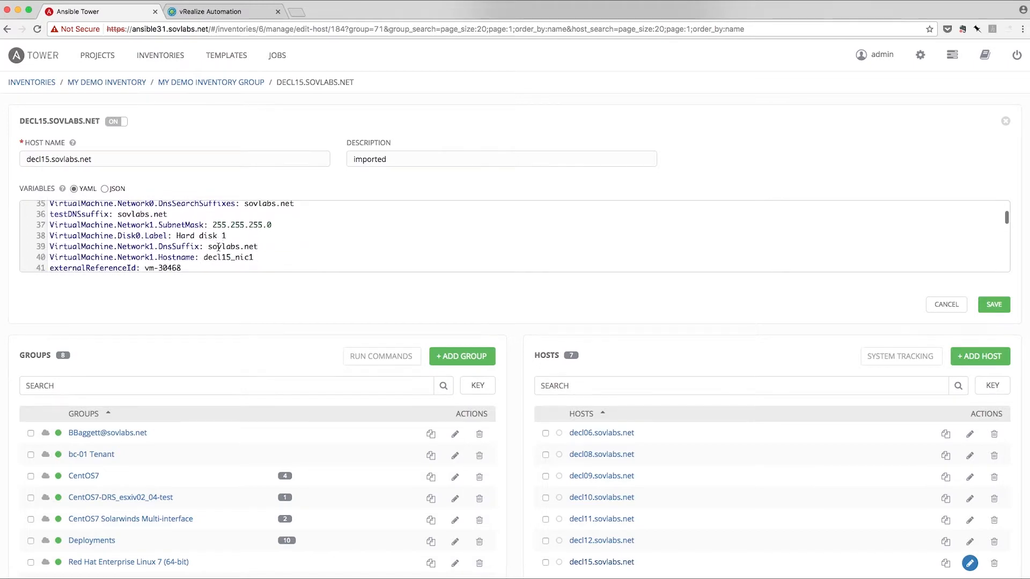
scroll(219, 247, down, 4)
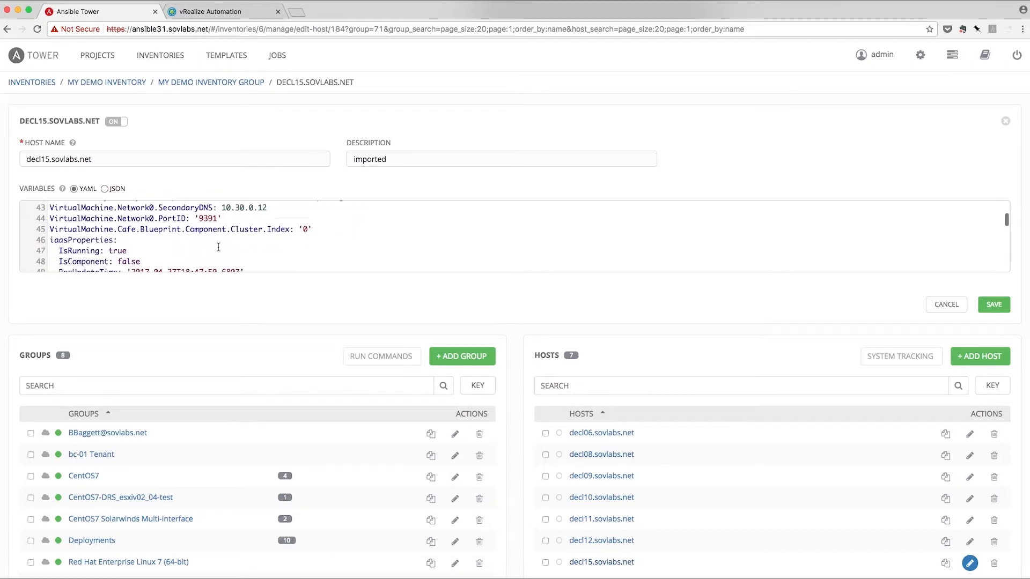
scroll(218, 247, down, 5)
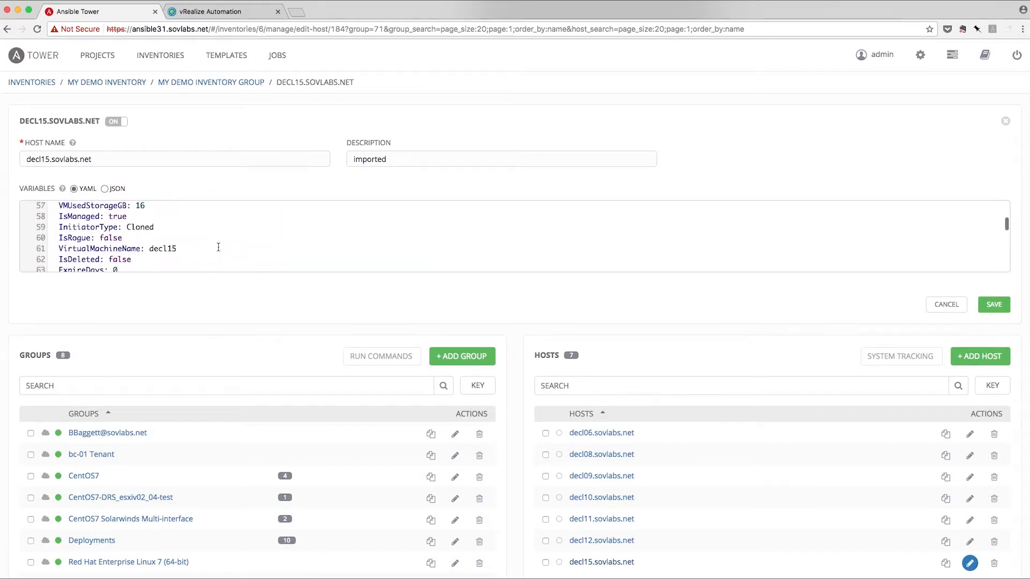
scroll(218, 247, down, 7)
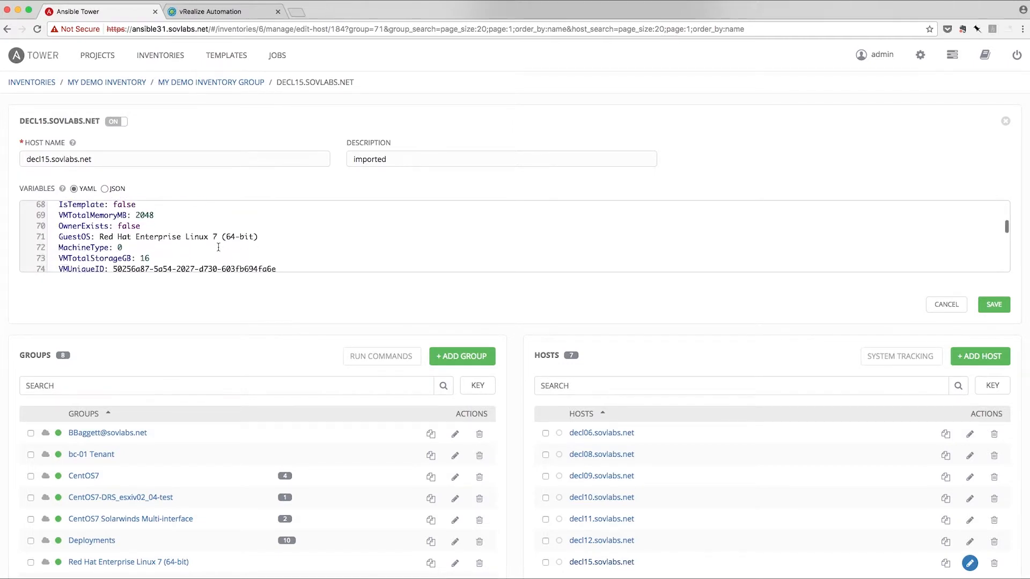
scroll(218, 247, down, 3)
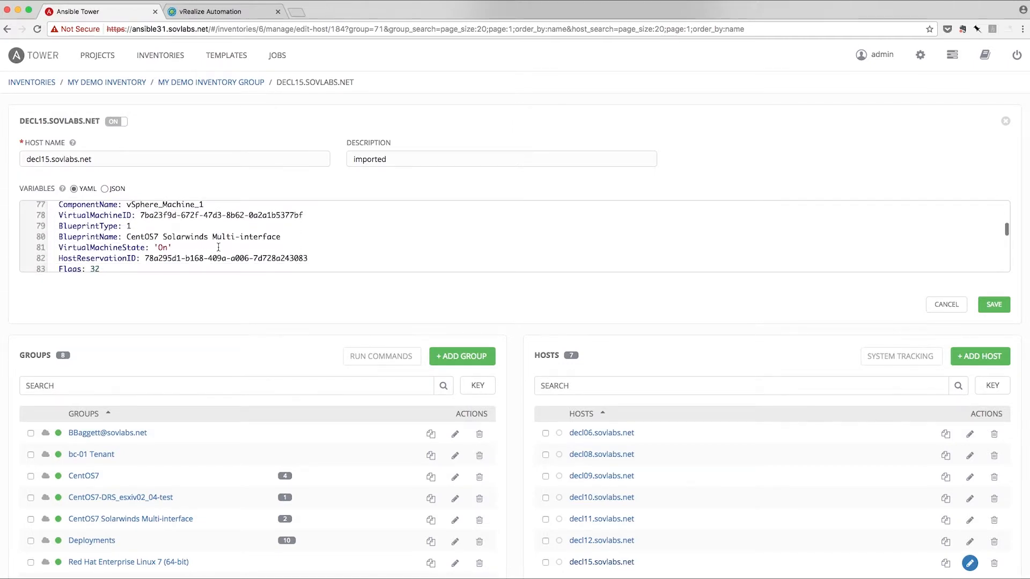
scroll(219, 247, down, 4)
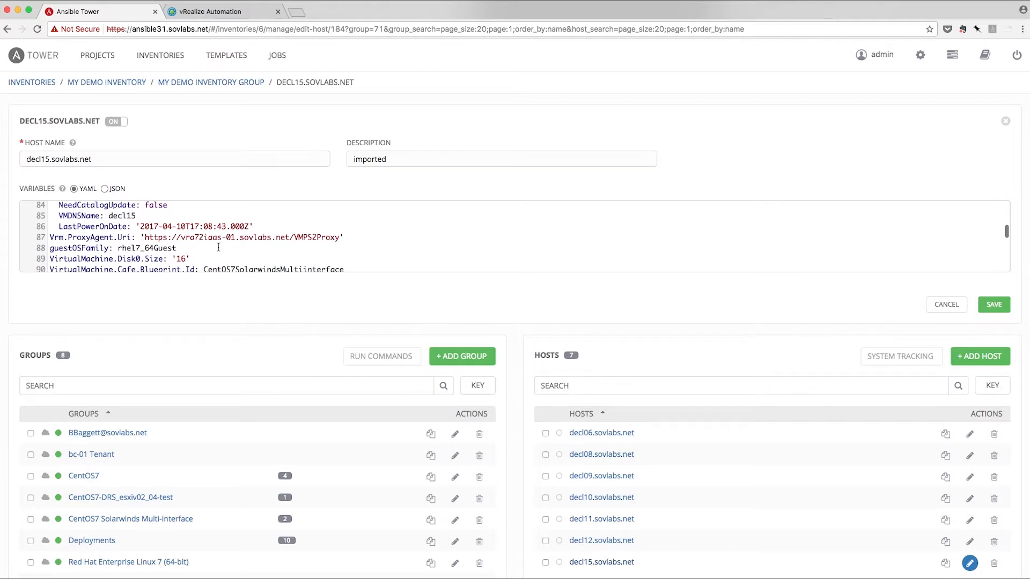
scroll(218, 247, down, 2)
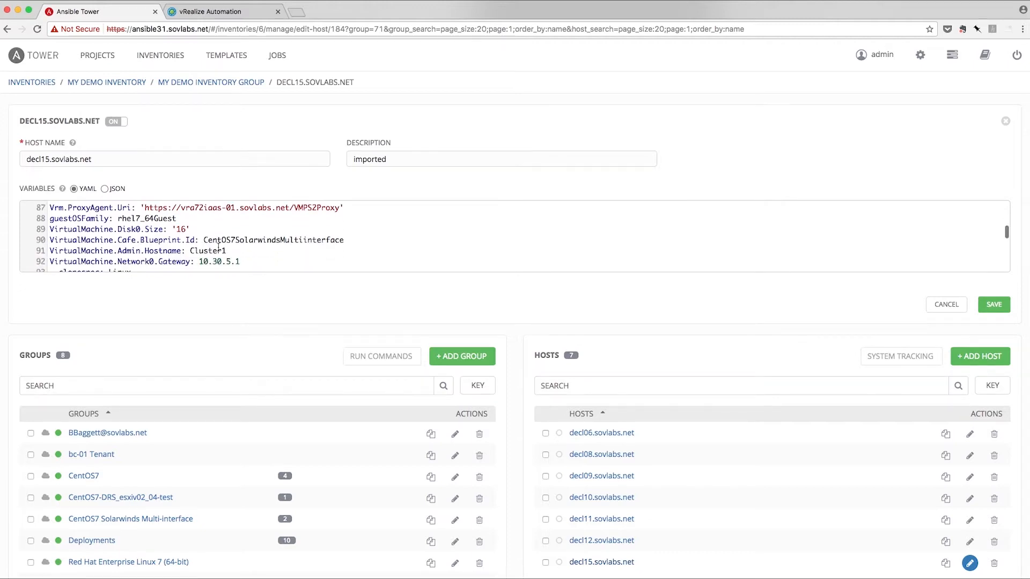